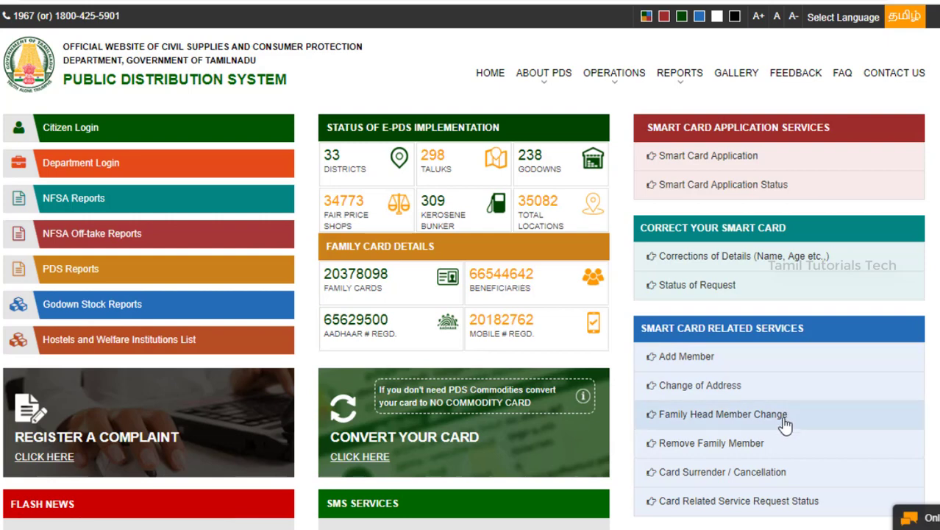
# - Choose Change of Address under Smart Card services to reach the citizen login page
pyautogui.click(734, 394)
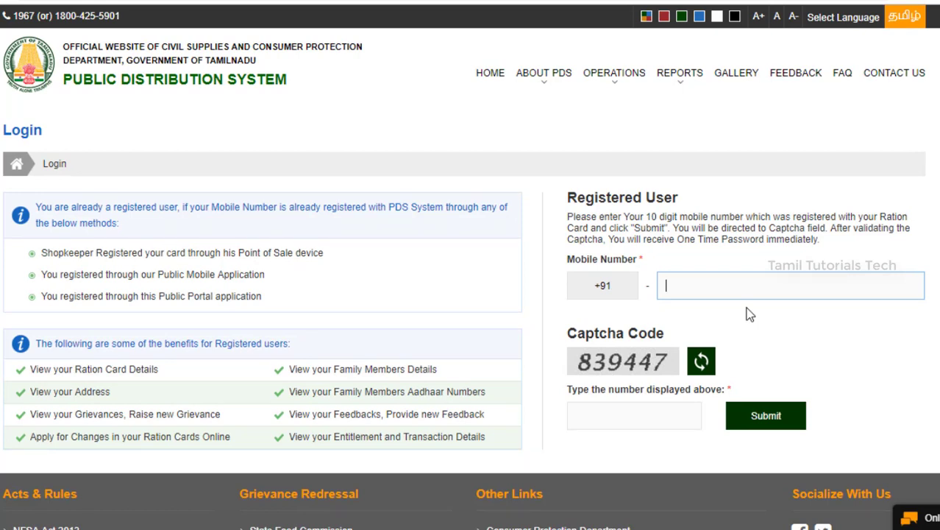
# - Enter the registered mobile number and captcha 839447 to request an OTP
pyautogui.write('98')
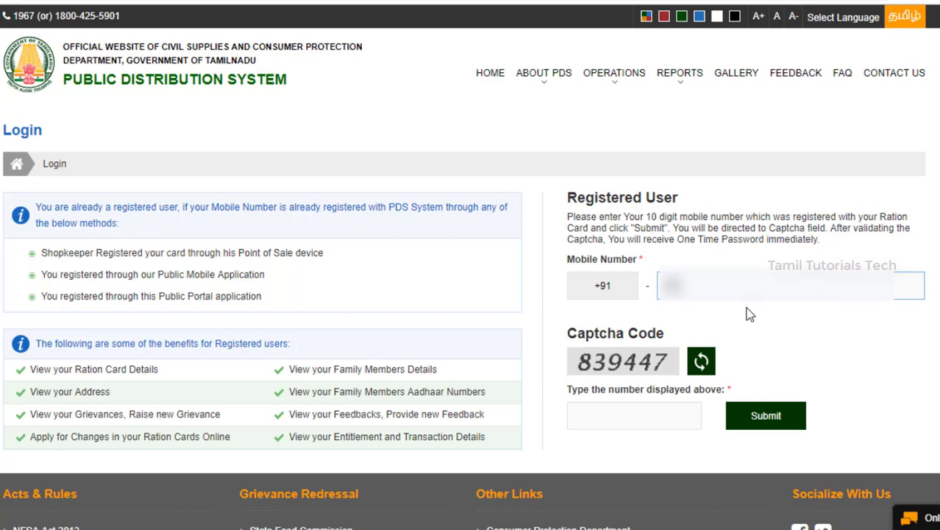
pyautogui.write('********')
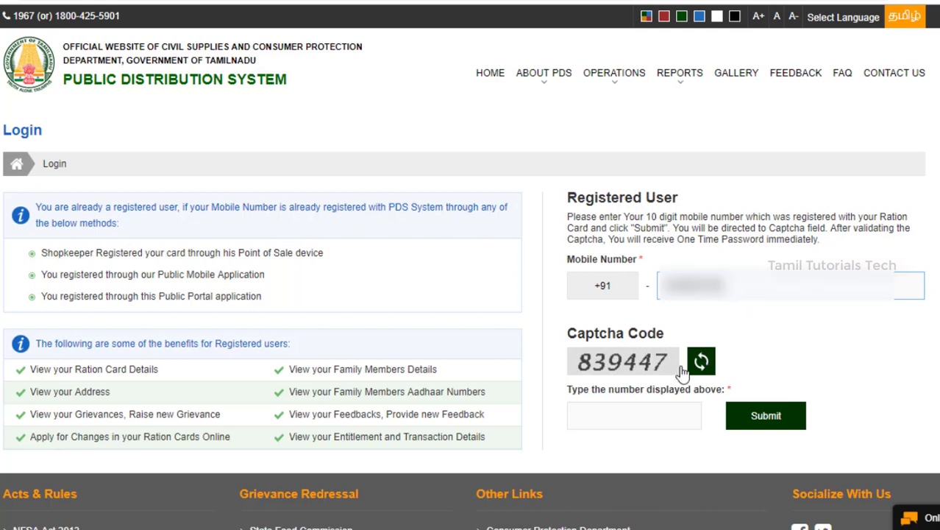
pyautogui.click(621, 421)
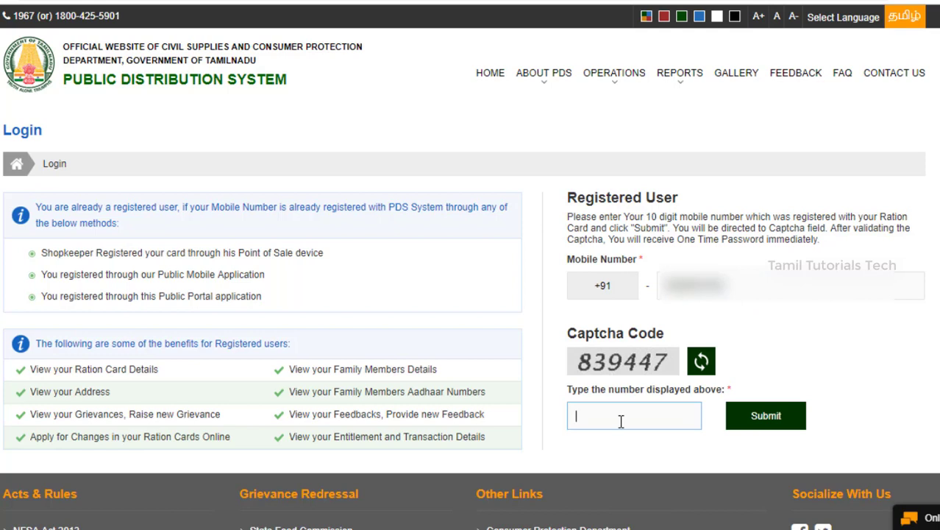
pyautogui.write('8395')
pyautogui.press('BackSpace')
pyautogui.write('447')
pyautogui.click(764, 418)
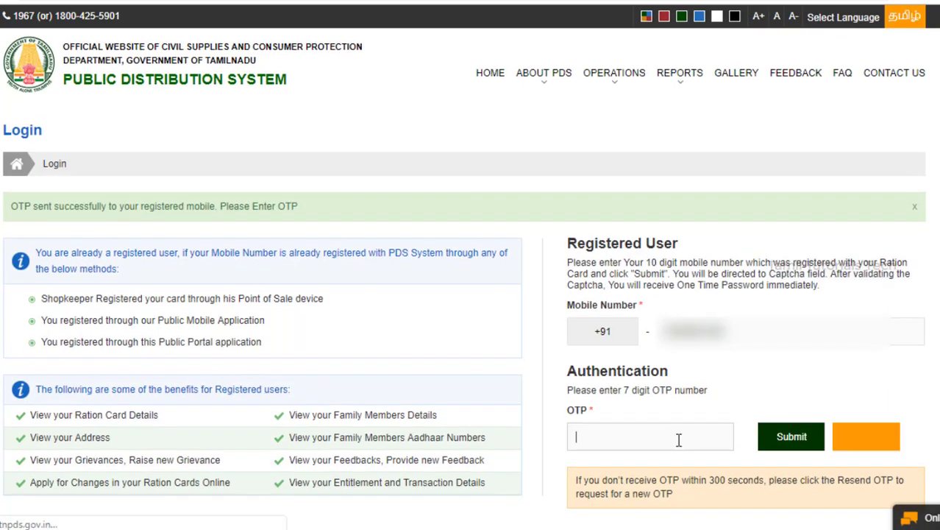
# - Paste the suggested one-time password and submit it to log in
pyautogui.click(678, 439)
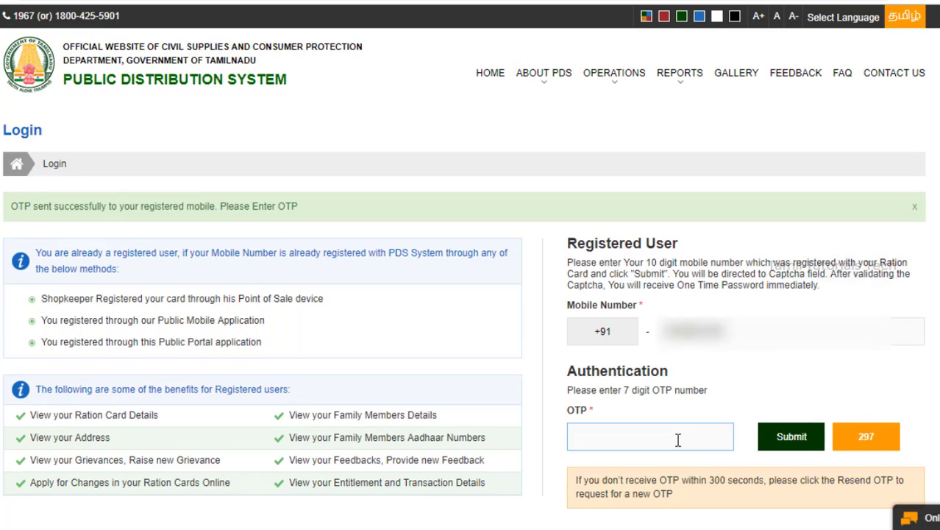
pyautogui.click(677, 439)
pyautogui.hotkey('ctrl', 'v')
pyautogui.click(792, 440)
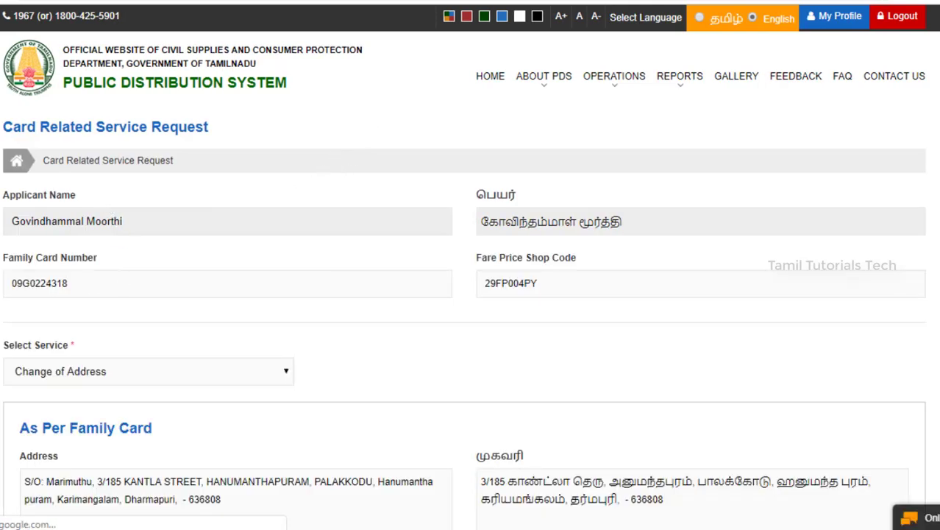
# - Scroll the change-of-address form to bring the New Address Details into view
pyautogui.scroll(-6, 471, 294)
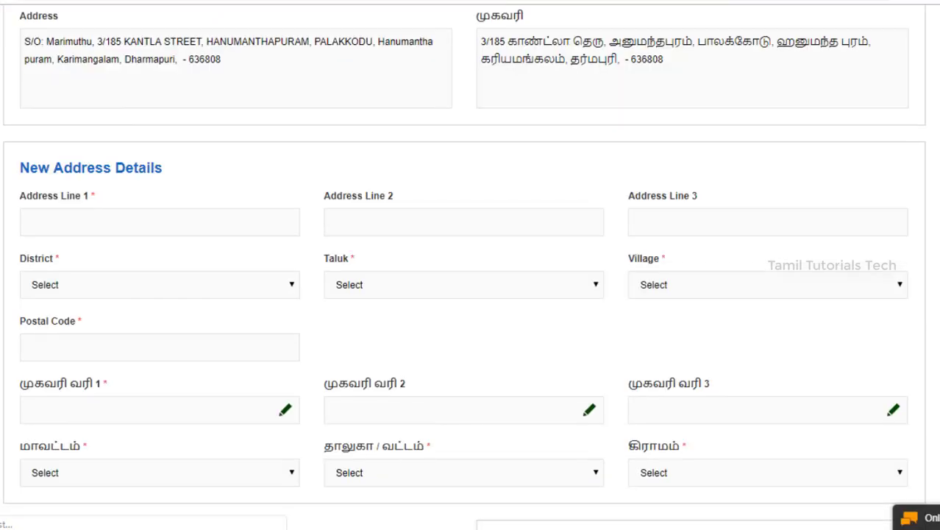
pyautogui.scroll(1, 471, 295)
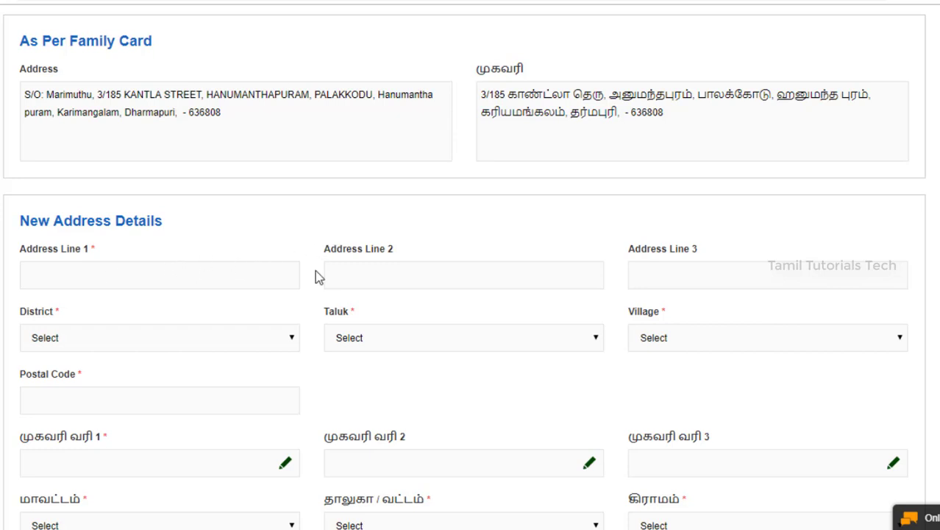
# - Fill in the first address line and set district Krishnagiri, taluk Krishnagiri (Tk), village Agaram
pyautogui.click(134, 281)
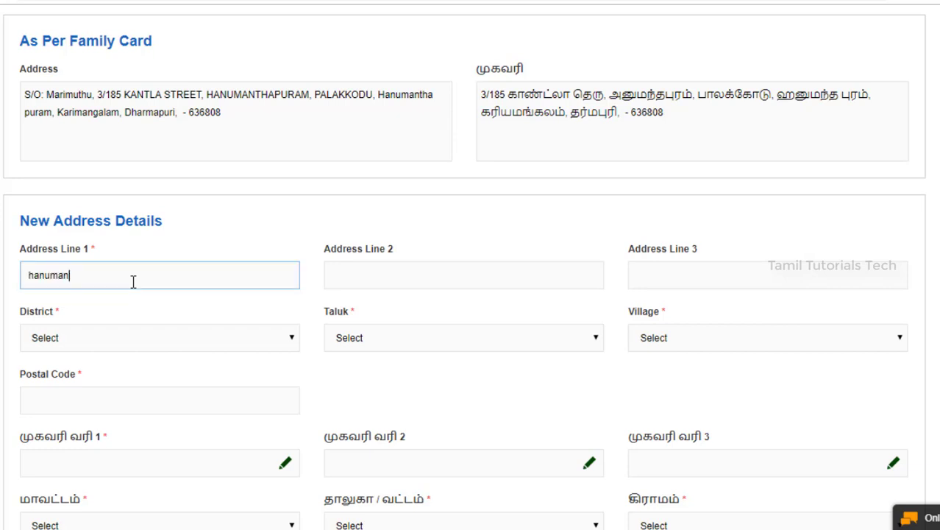
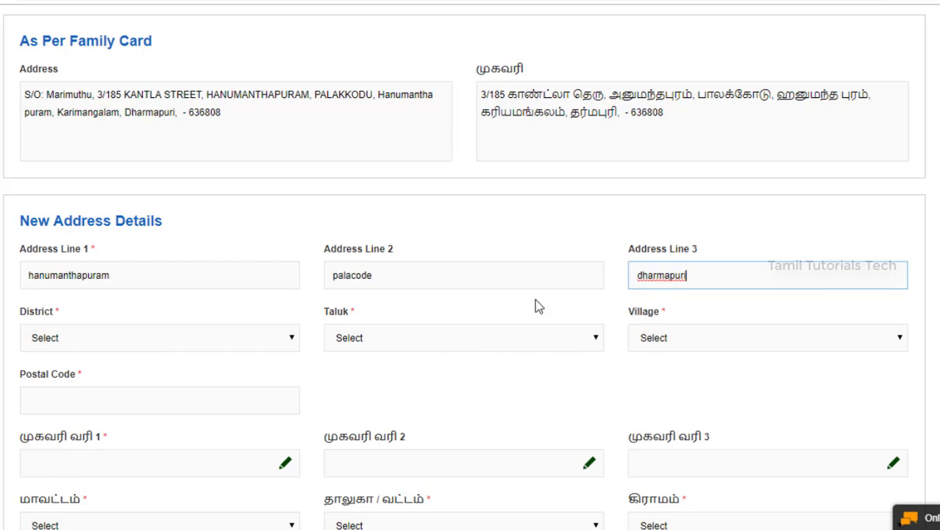
pyautogui.click(165, 337)
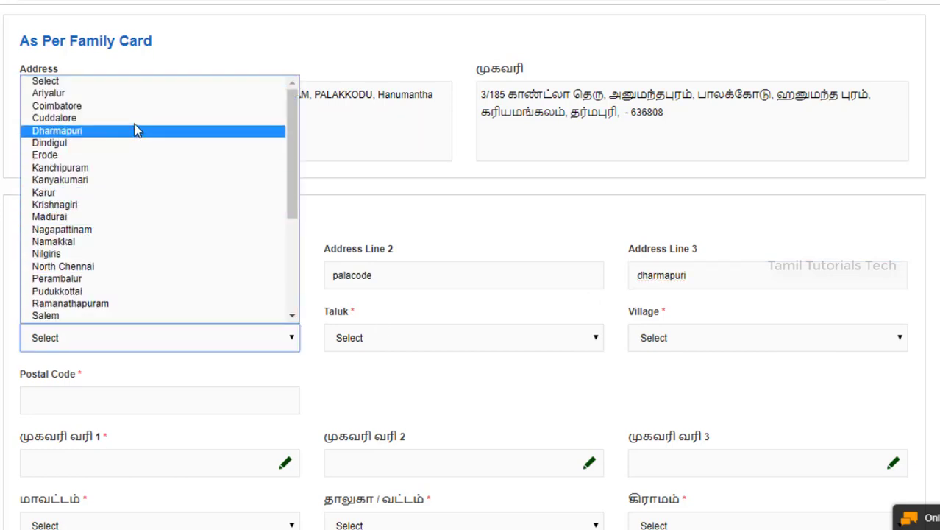
pyautogui.click(106, 207)
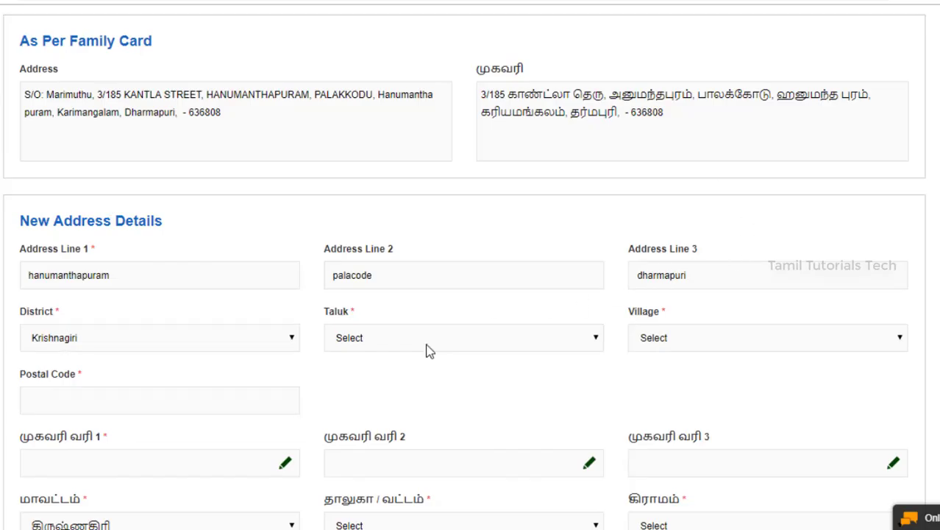
pyautogui.click(429, 344)
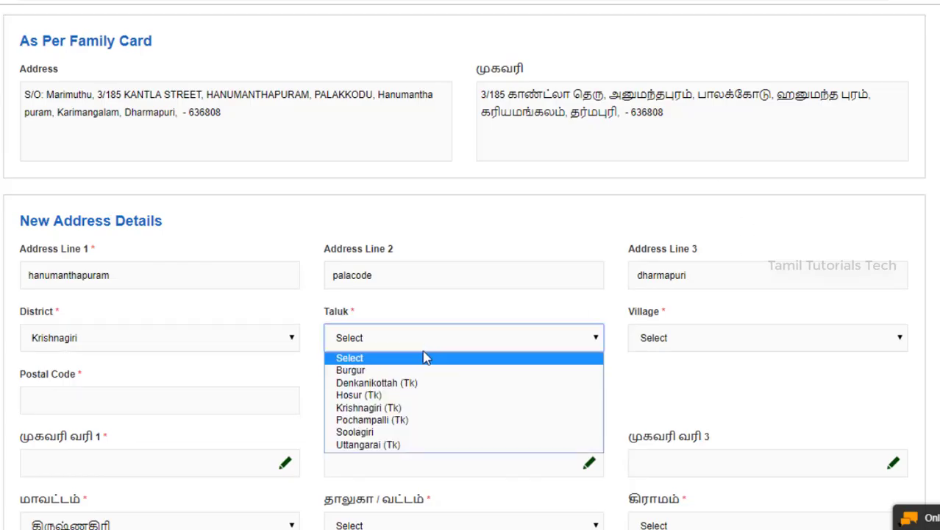
pyautogui.click(415, 409)
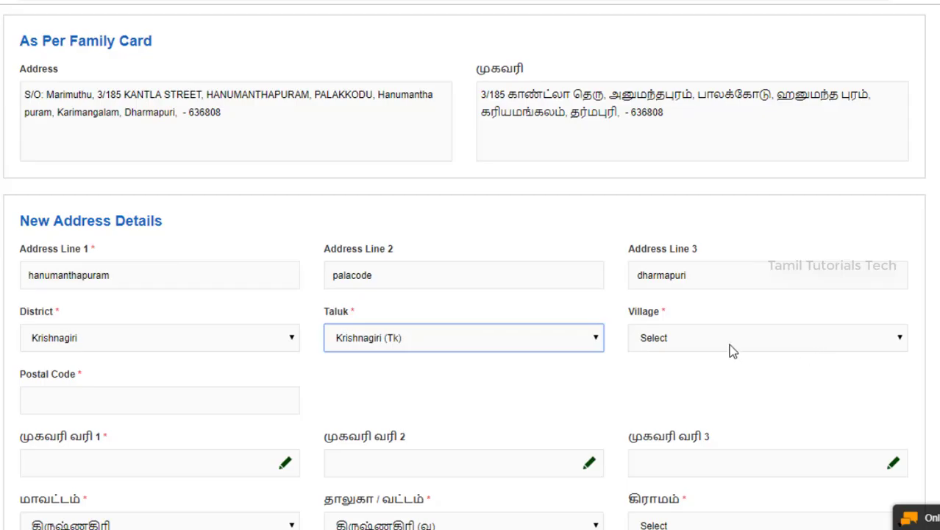
pyautogui.click(730, 347)
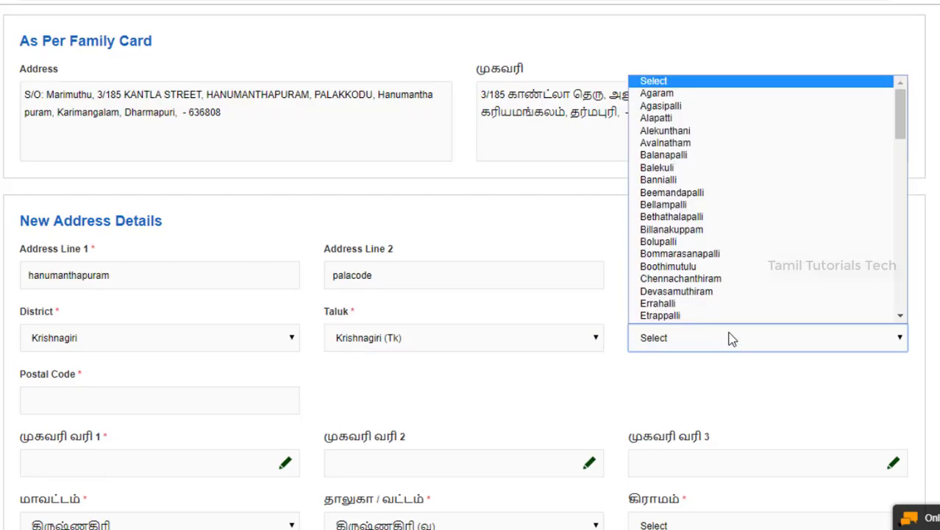
pyautogui.click(741, 93)
# - Enter 655111 as the new address's postal code
pyautogui.scroll(-1, 249, 399)
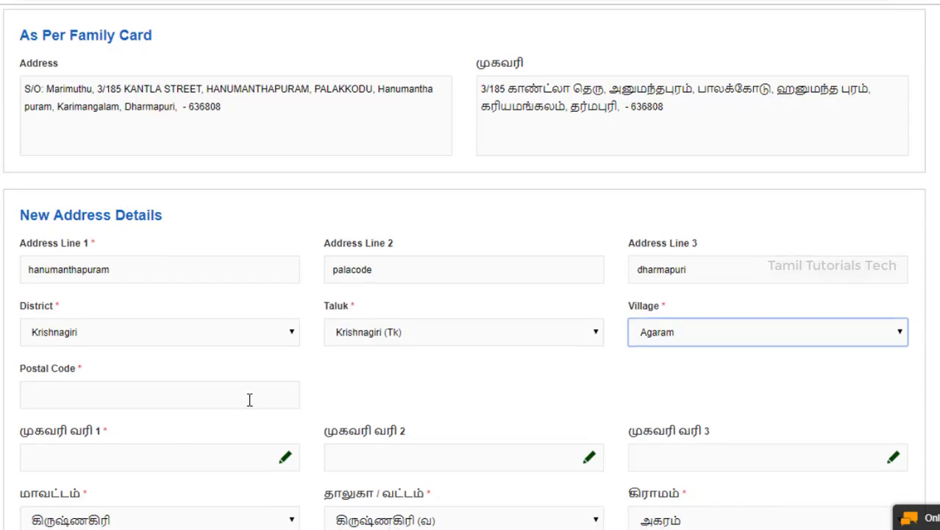
pyautogui.click(249, 400)
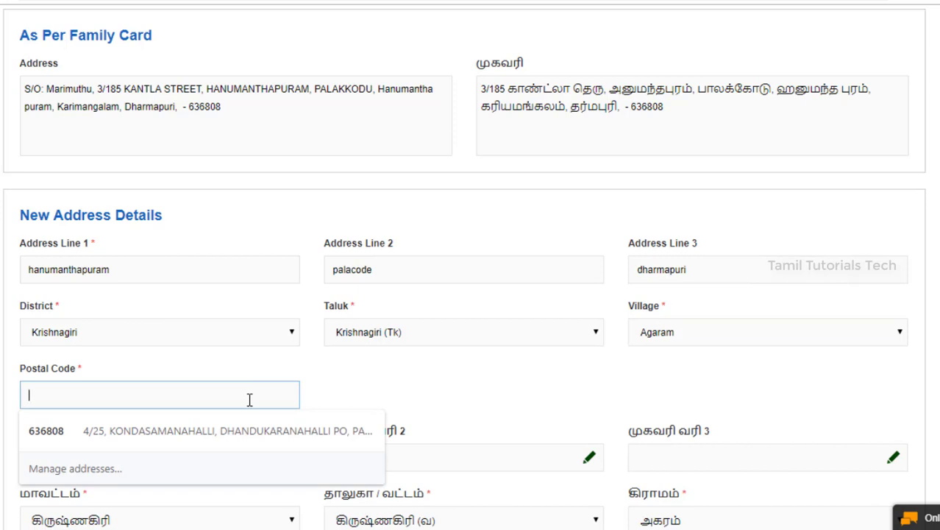
pyautogui.write('655111')
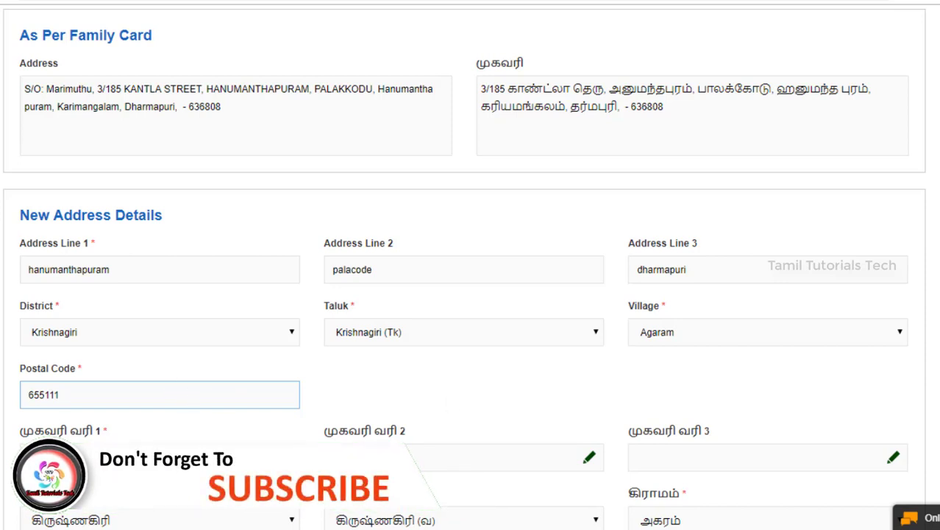
pyautogui.scroll(-3, 931, 333)
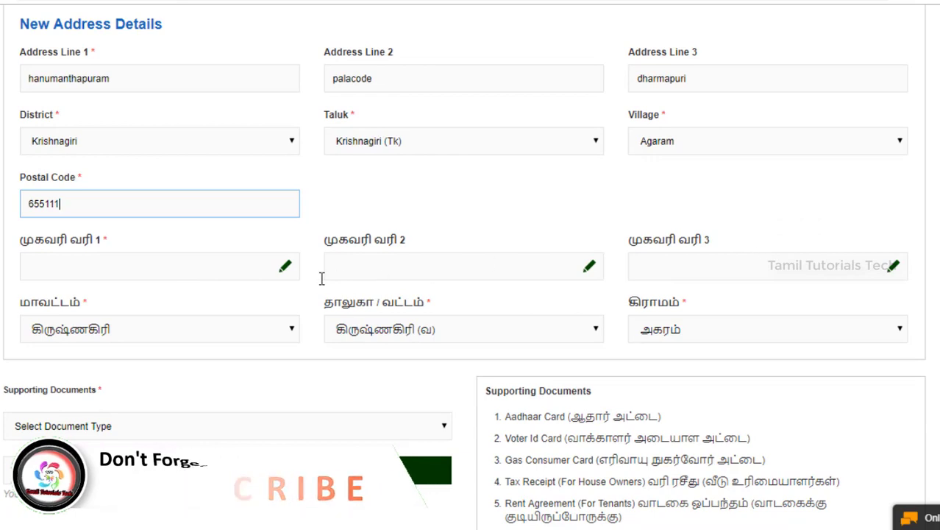
# - Enter palakkodu in the first Tamil address line so it converts to பாலக்கோடு
pyautogui.click(150, 270)
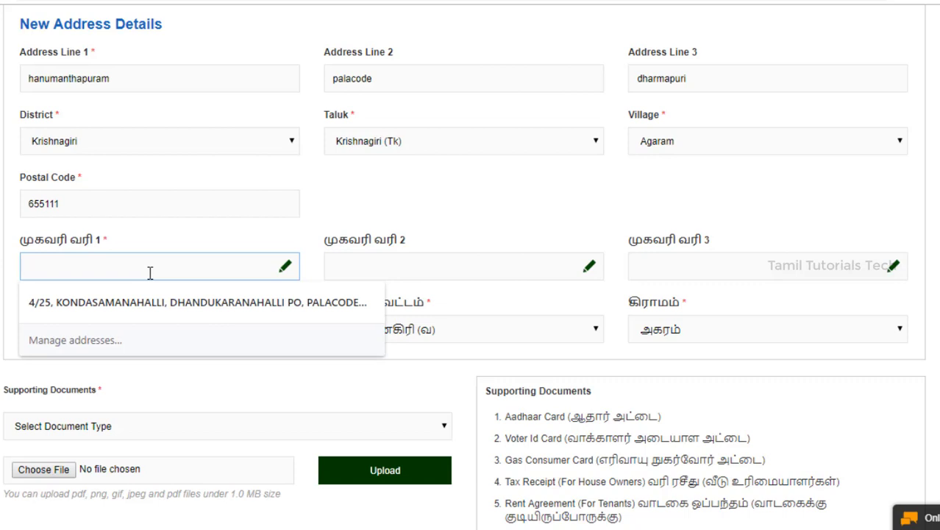
pyautogui.write('pala')
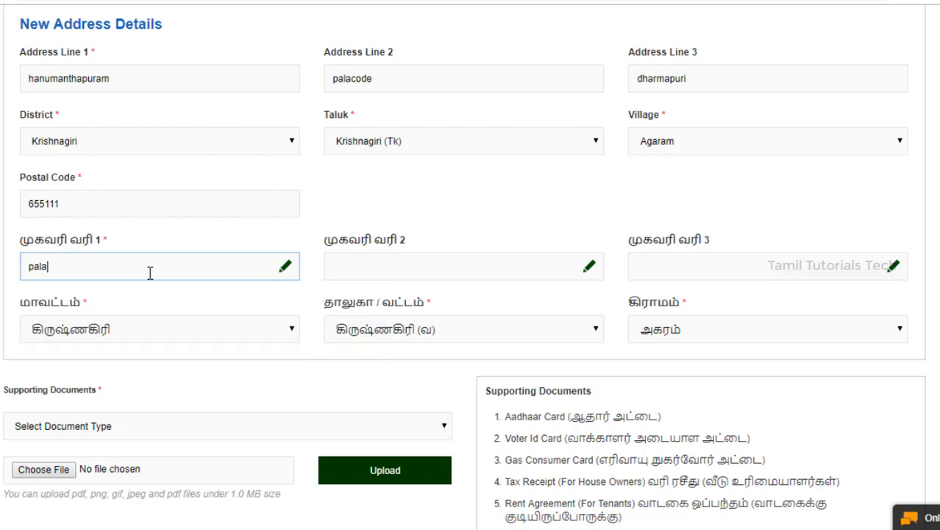
pyautogui.write('kkodu')
pyautogui.press('Tab')
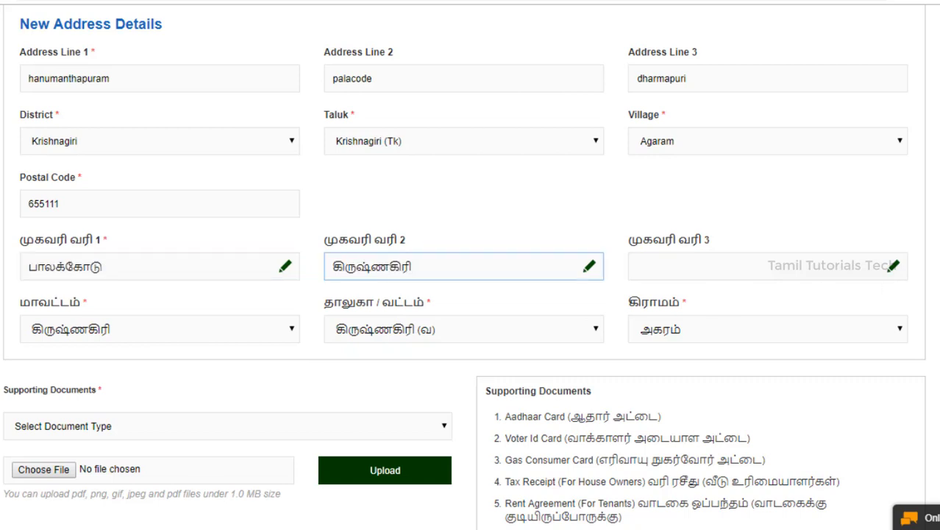
pyautogui.scroll(-4, 340, 237)
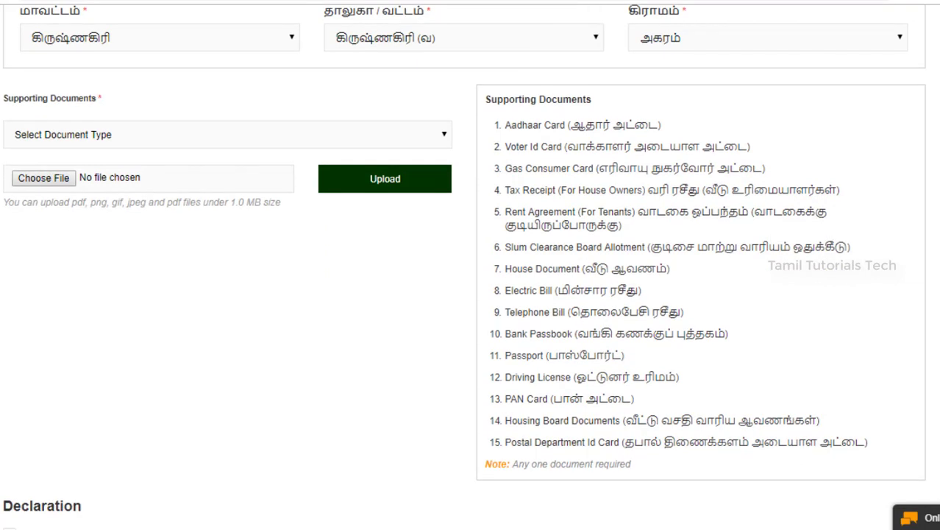
# - Upload 2. General Knowledge & Current Affairs.pdf with document type Aadhaar Card
pyautogui.click(166, 138)
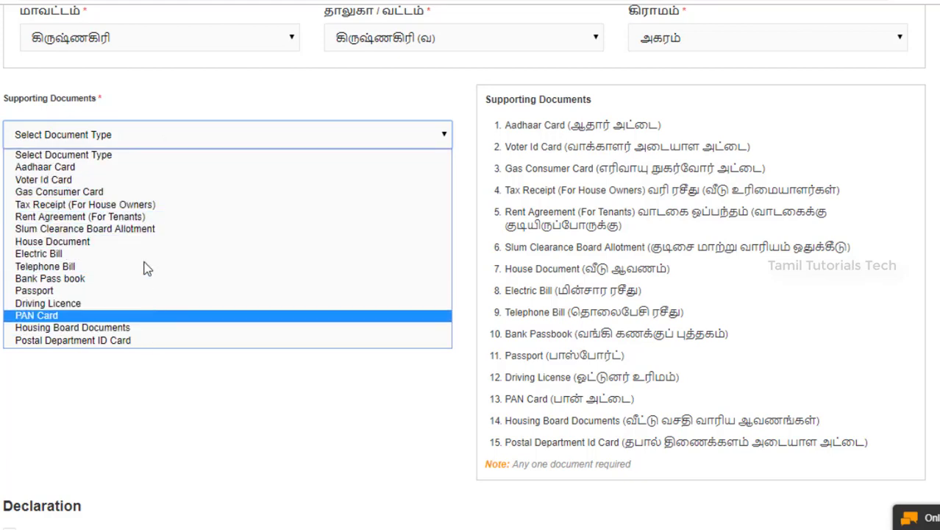
pyautogui.click(120, 167)
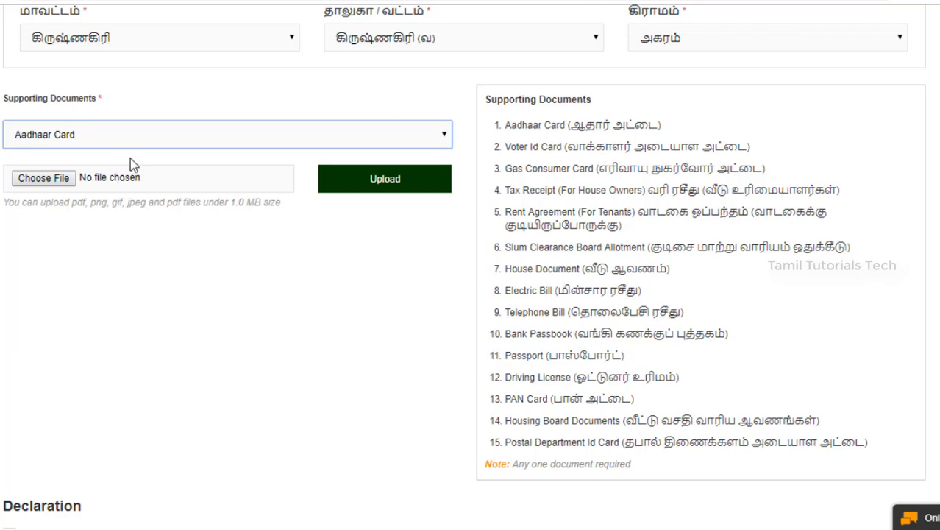
pyautogui.click(53, 188)
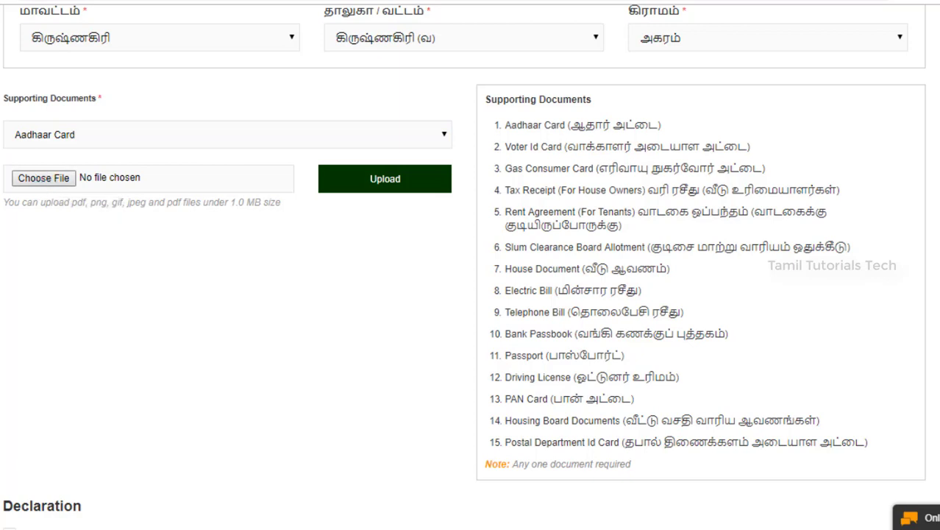
pyautogui.click(207, 212)
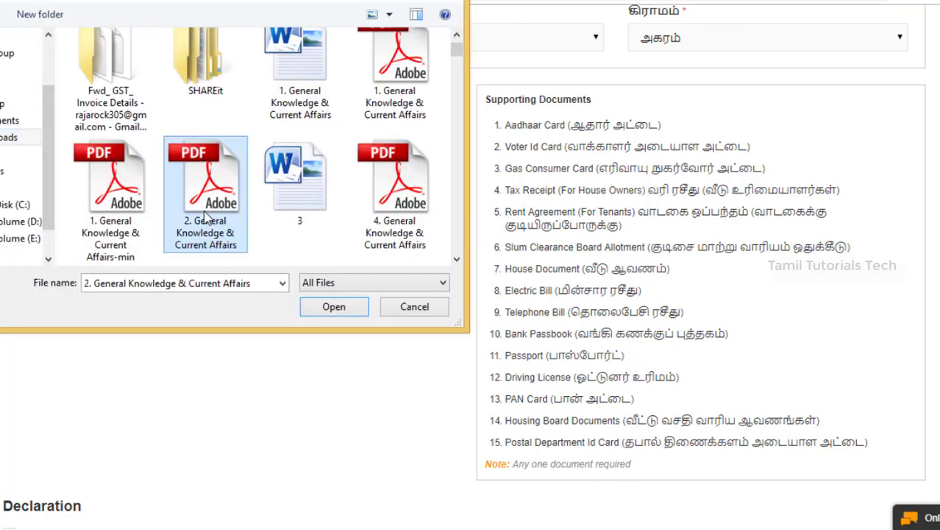
pyautogui.click(350, 315)
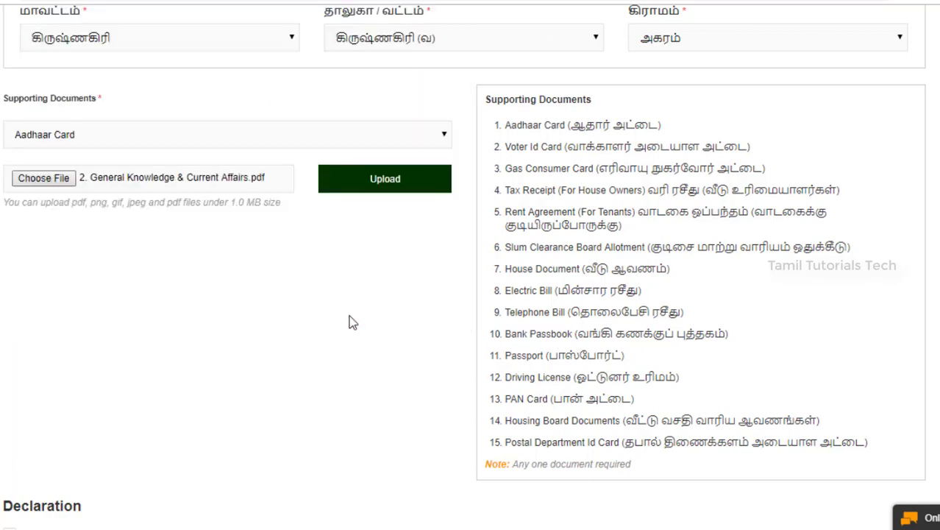
pyautogui.click(390, 189)
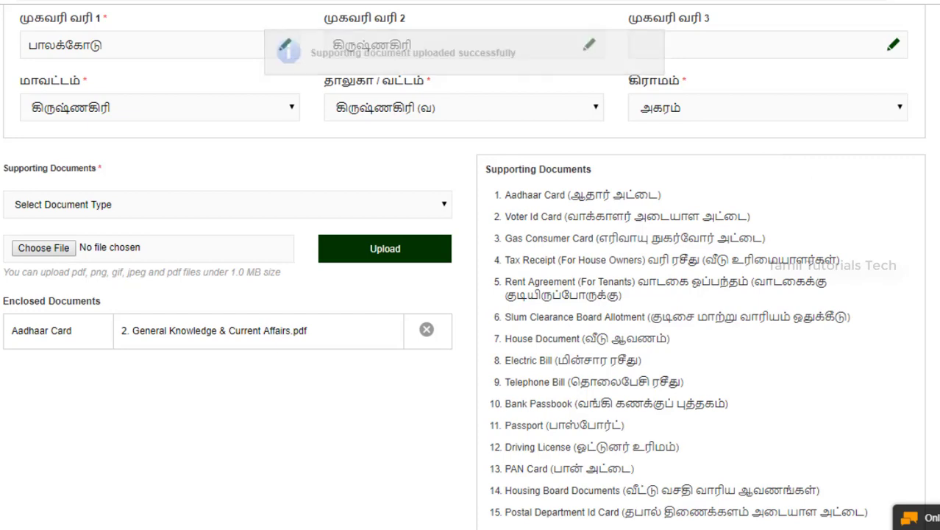
# - Tick the I Accept Terms & Conditions declaration checkbox
pyautogui.scroll(-3, 798, 168)
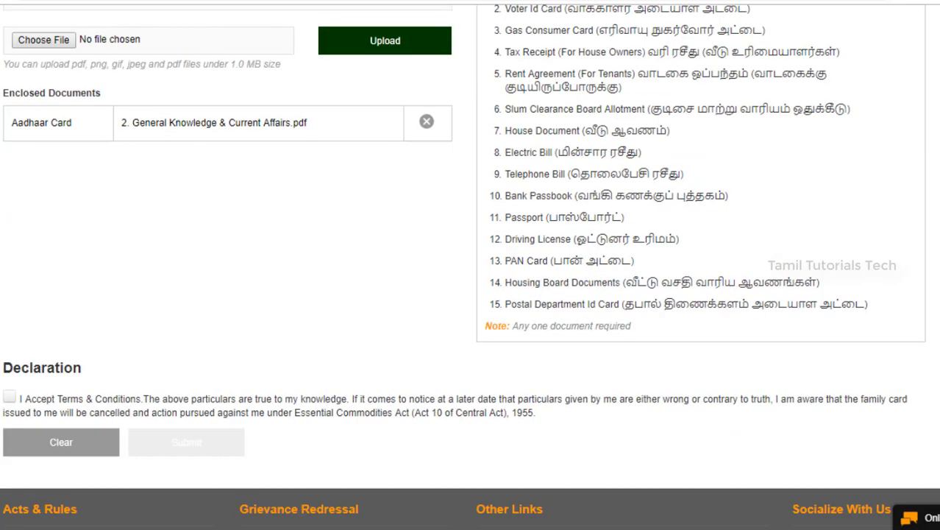
pyautogui.click(9, 399)
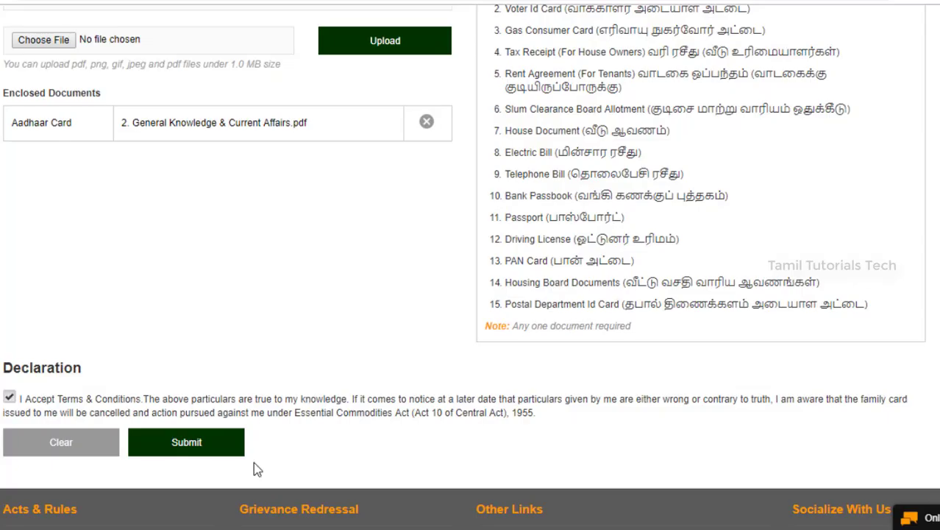